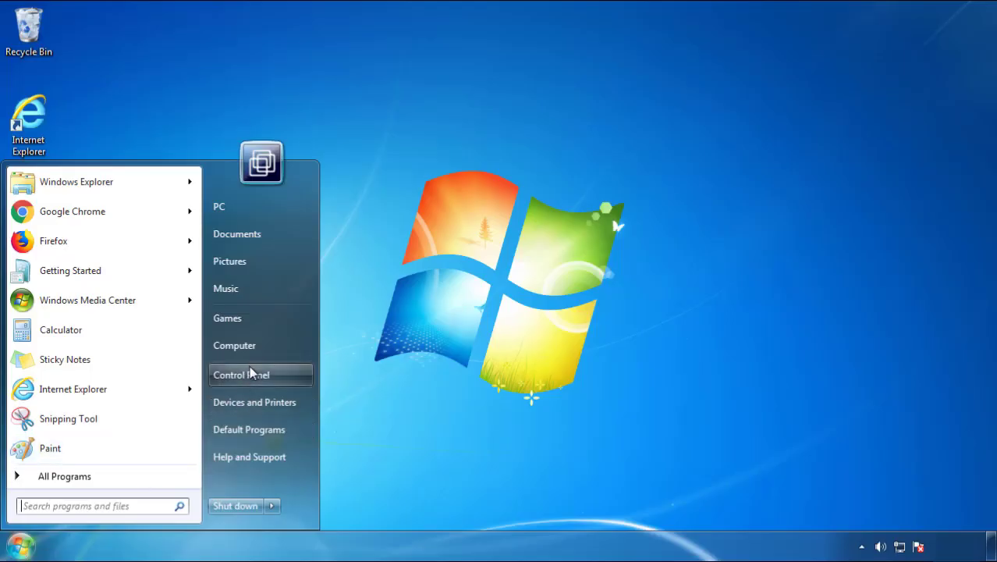
Show installed programs in Control Panel, newest installs first.
{"action": "left_click", "coordinate": [250, 367]}
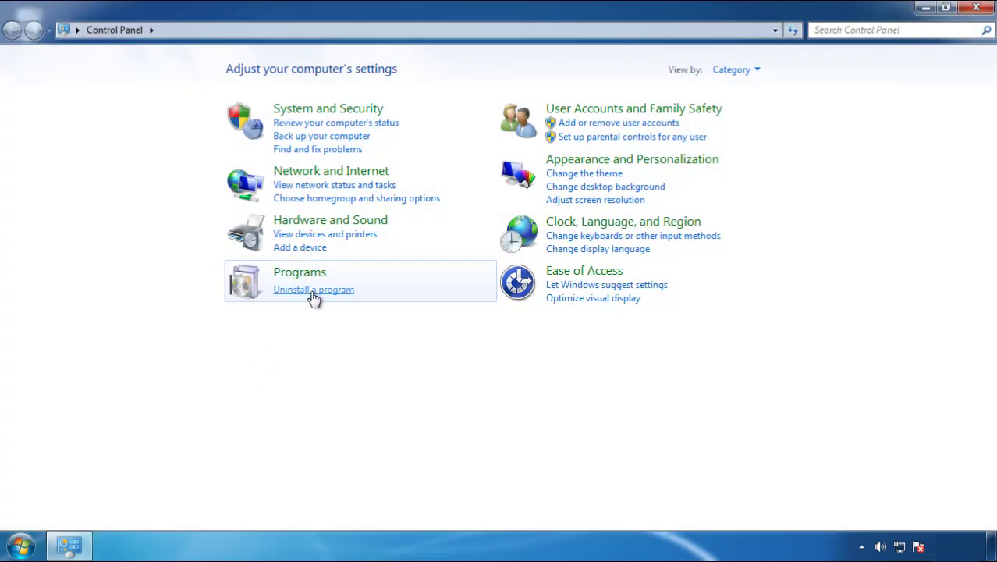
{"action": "left_click", "coordinate": [312, 295]}
{"action": "left_click", "coordinate": [586, 148]}
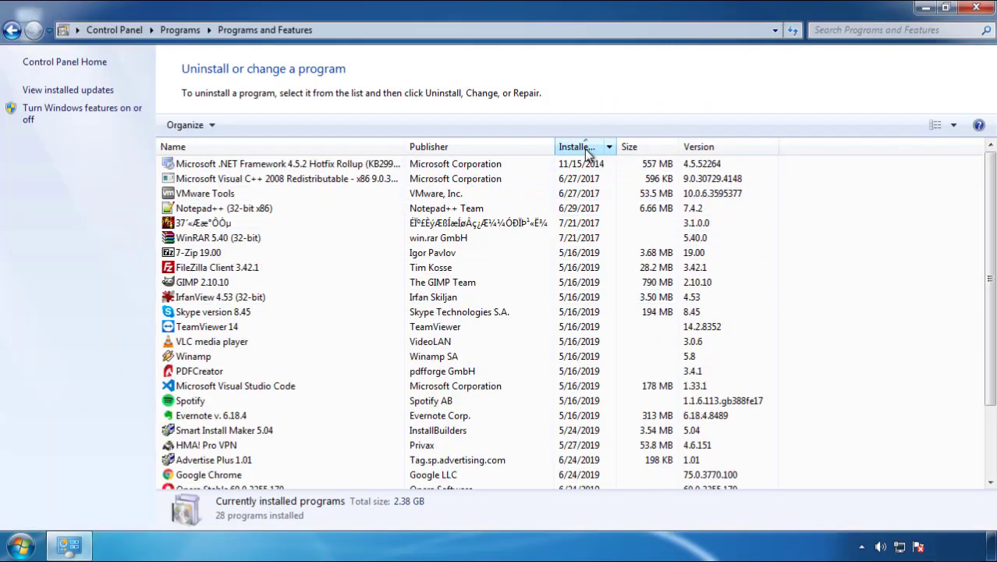
{"action": "left_click", "coordinate": [584, 147]}
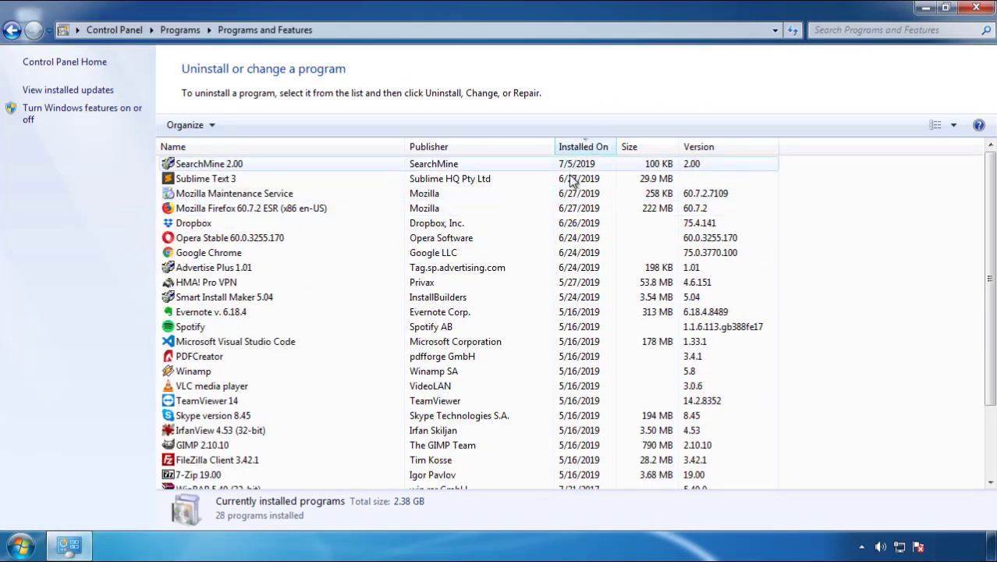
Uninstall SearchMine 2.00 and finish the removal wizard.
{"action": "left_click", "coordinate": [209, 165]}
{"action": "left_click", "coordinate": [249, 125]}
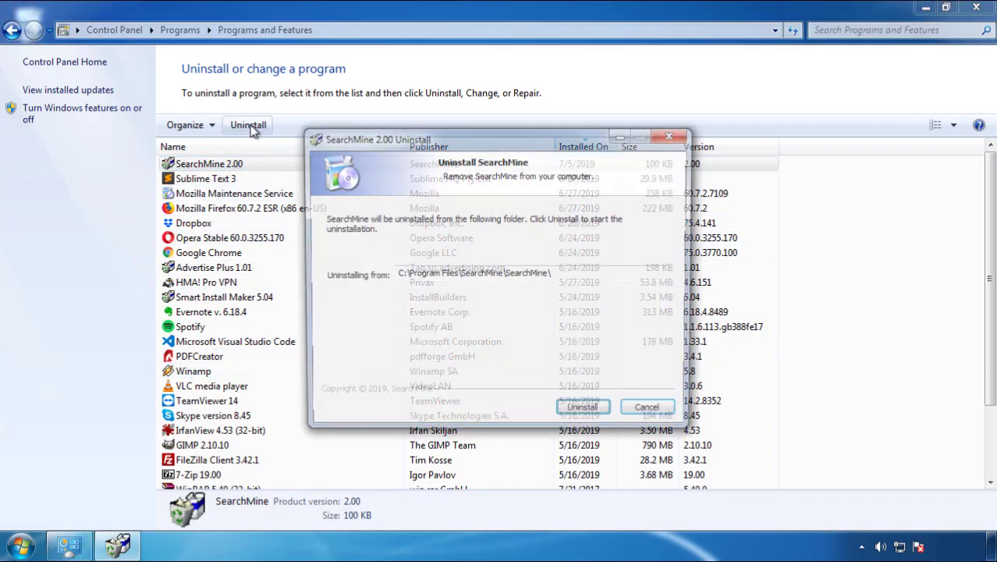
{"action": "left_click", "coordinate": [578, 411]}
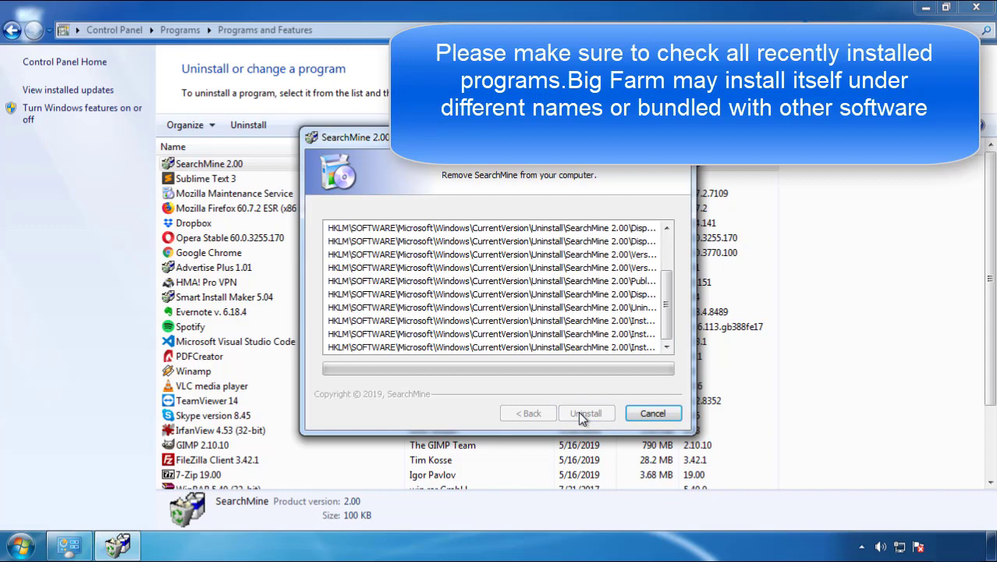
{"action": "left_click", "coordinate": [578, 413]}
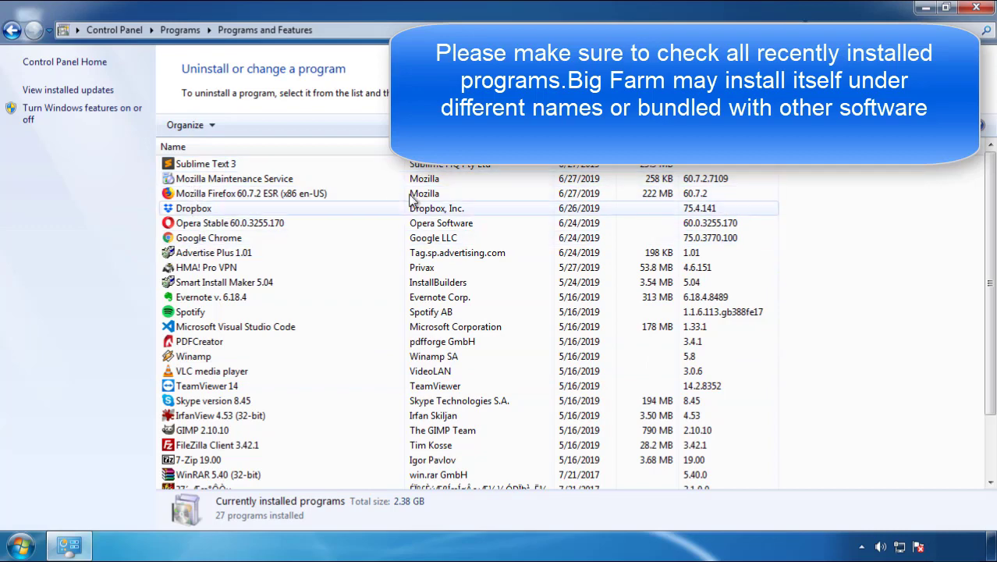
Close the programs list and restart Windows 7 to the Advanced Boot Options menu.
{"action": "left_click", "coordinate": [978, 9]}
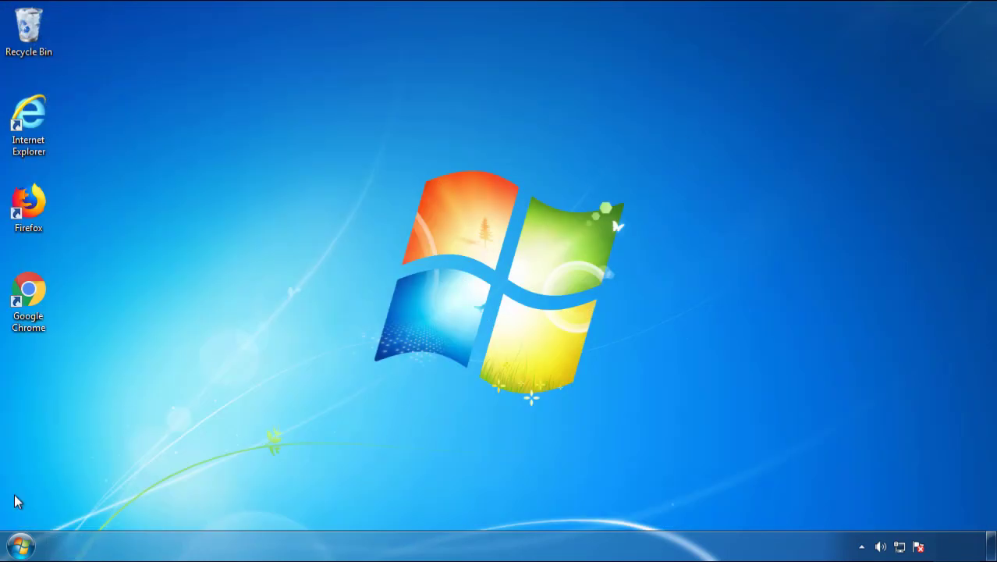
{"action": "left_click", "coordinate": [20, 546]}
{"action": "left_click", "coordinate": [271, 505]}
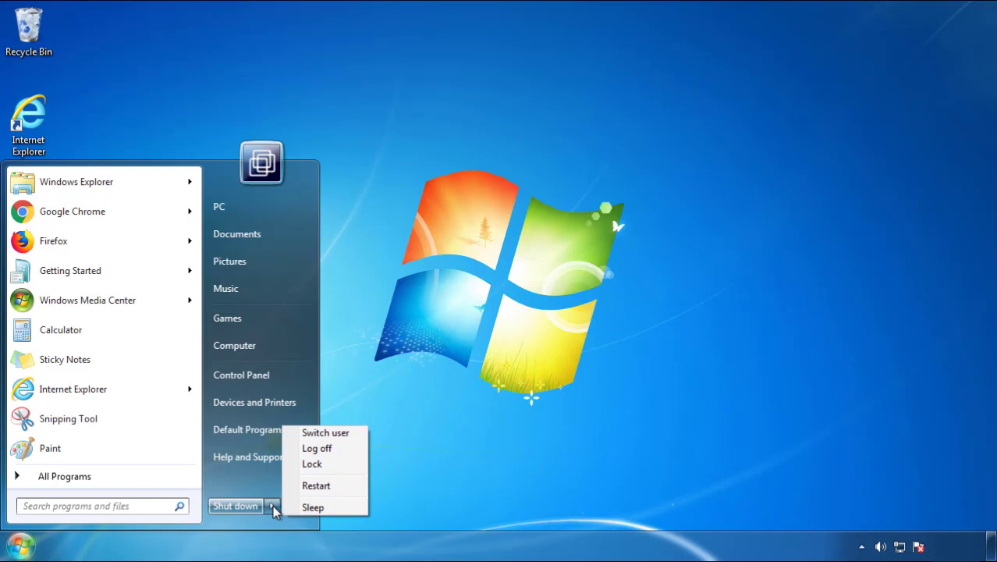
{"action": "left_click", "coordinate": [517, 441]}
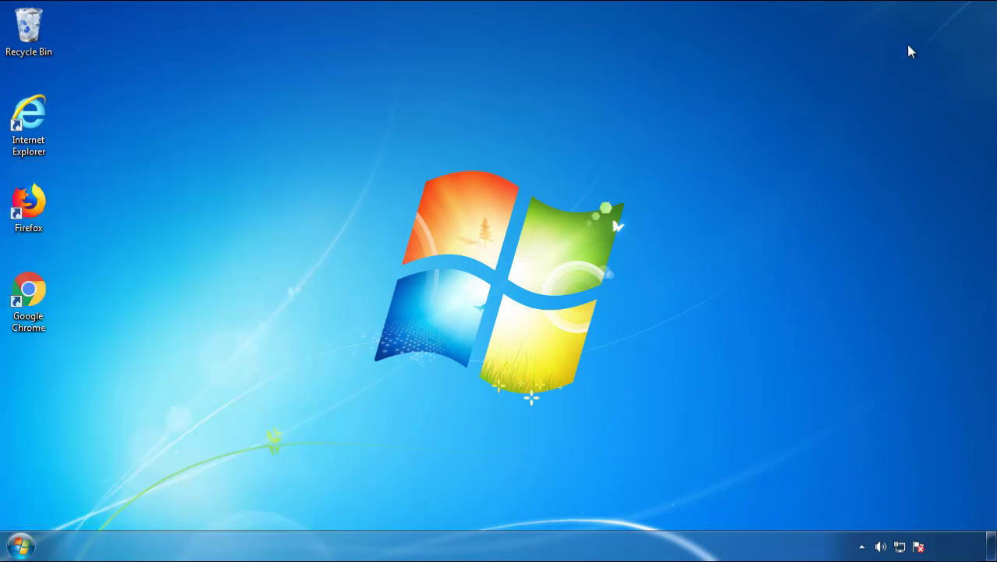
{"action": "left_click", "coordinate": [324, 495]}
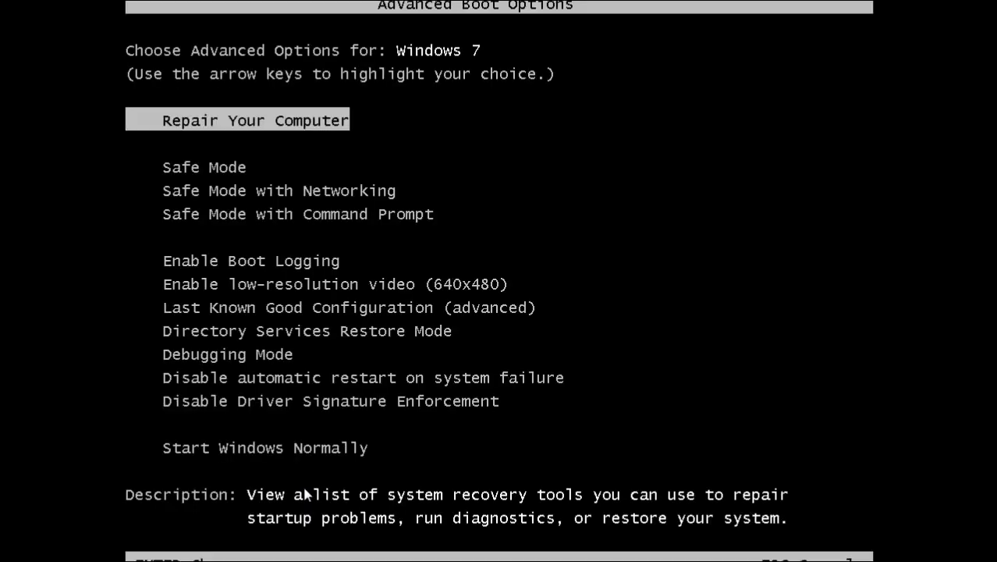
Boot into Safe Mode and launch Firefox, declining the default-browser prompt.
{"action": "key", "text": "Down"}
{"action": "key", "text": "Return"}
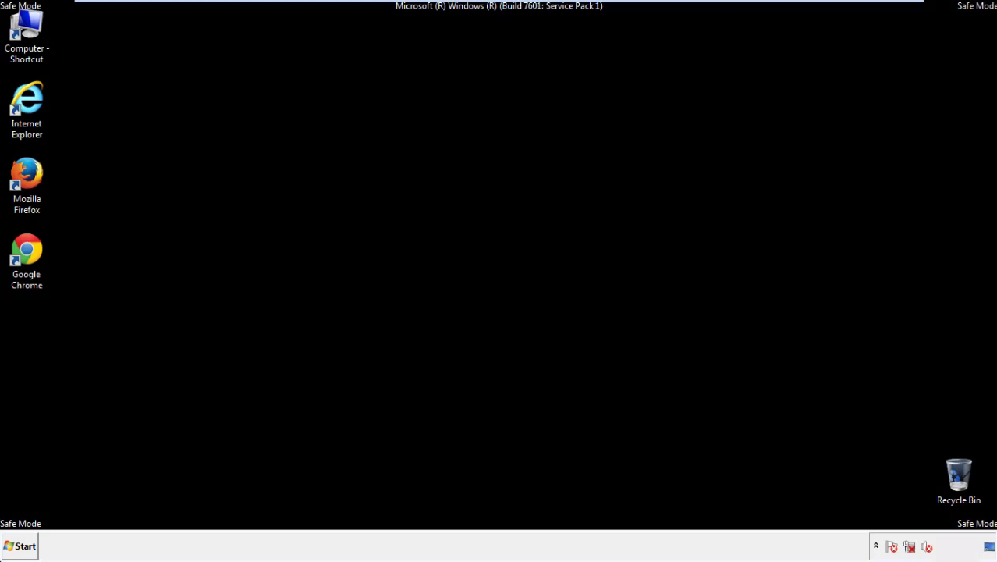
{"action": "double_click", "coordinate": [35, 182]}
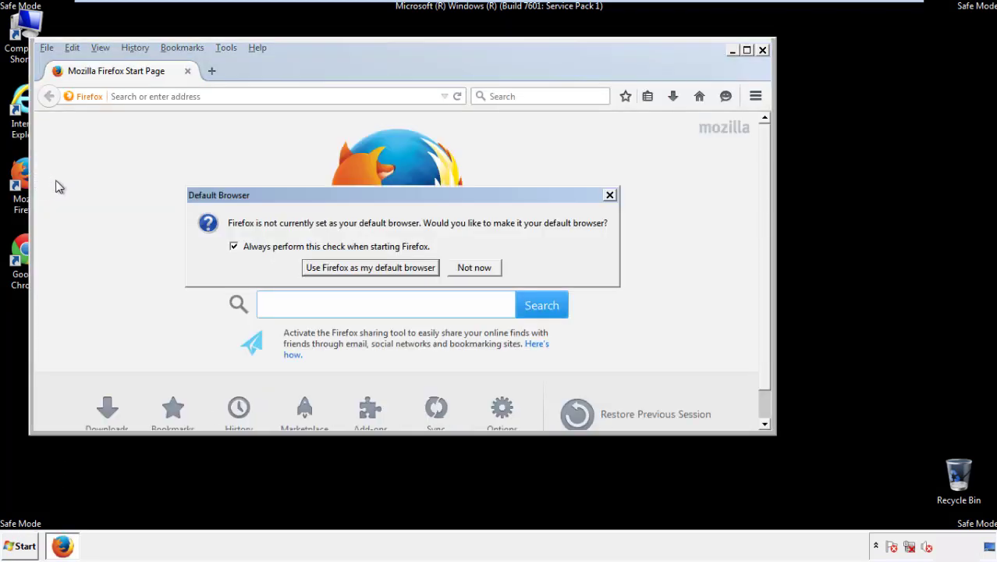
{"action": "left_click", "coordinate": [478, 268]}
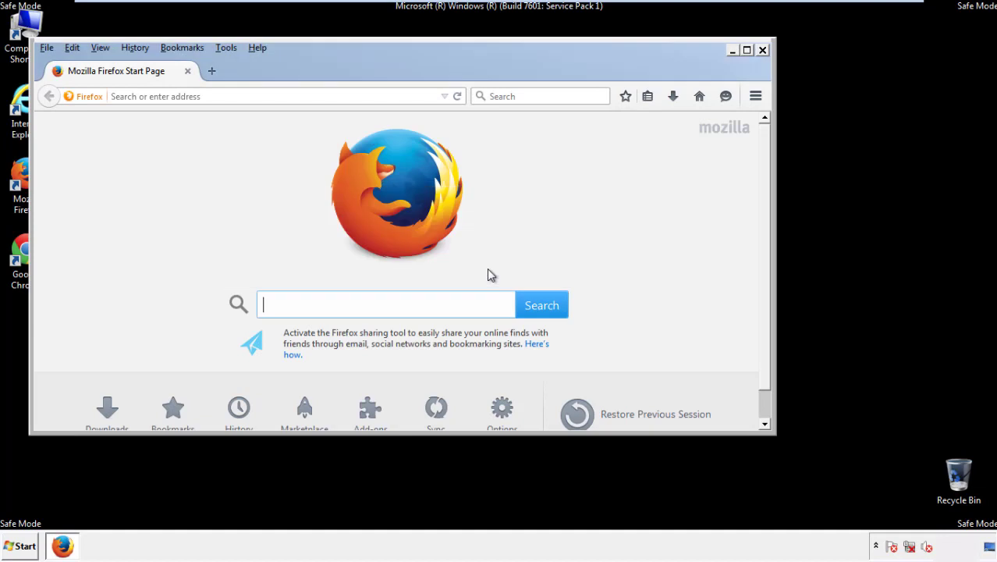
Make Firefox's Menu Bar visible via the toolbar options.
{"action": "right_click", "coordinate": [303, 66]}
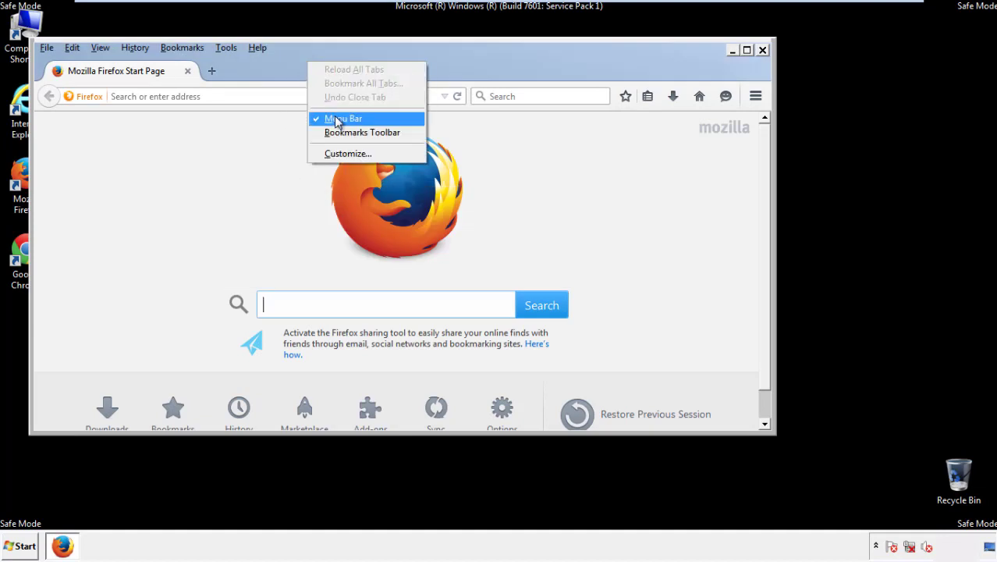
{"action": "left_click", "coordinate": [334, 117]}
{"action": "right_click", "coordinate": [312, 63]}
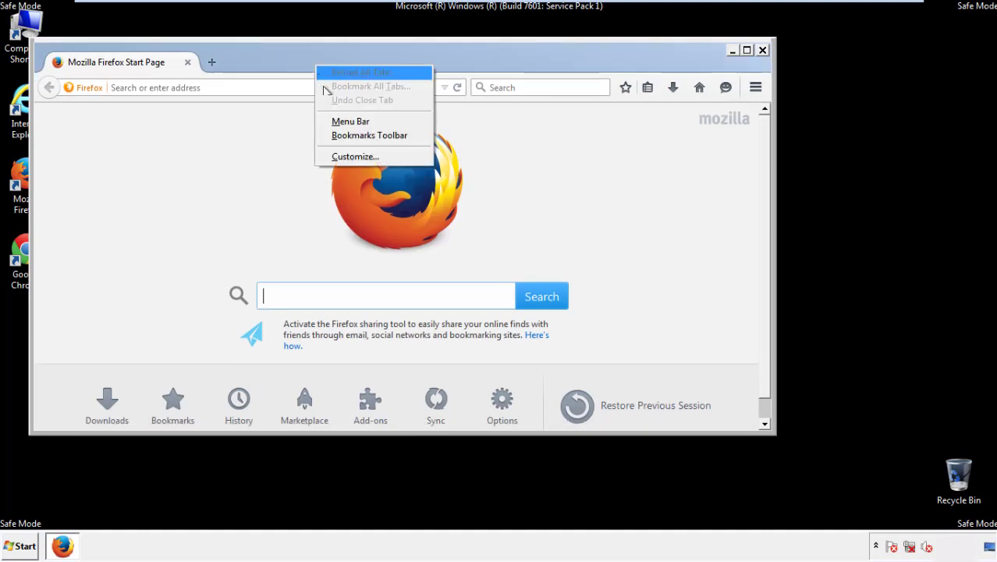
{"action": "left_click", "coordinate": [336, 123]}
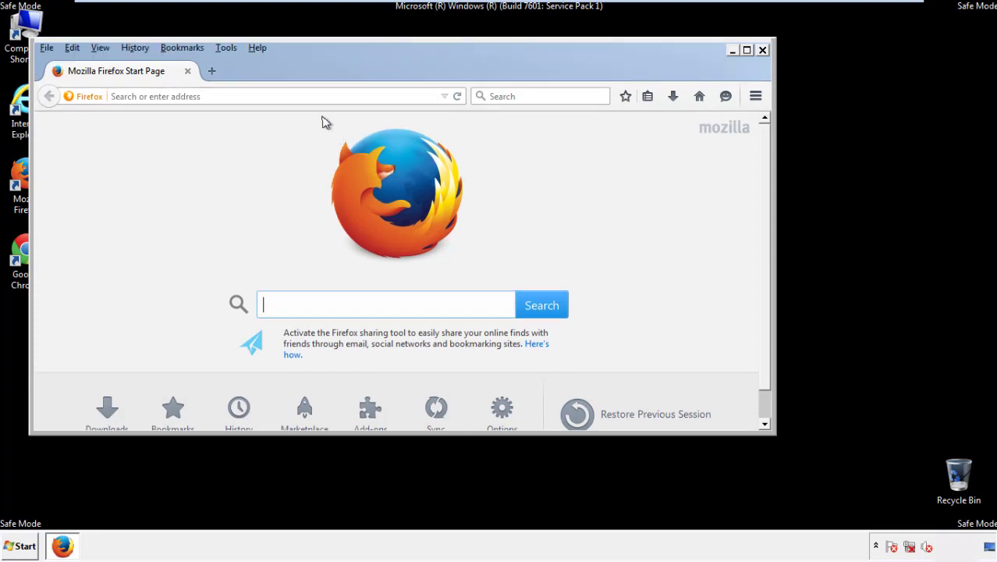
Set Clear Recent History to Everything with all items, including Site Preferences, checked.
{"action": "left_click", "coordinate": [139, 50]}
{"action": "left_click", "coordinate": [151, 78]}
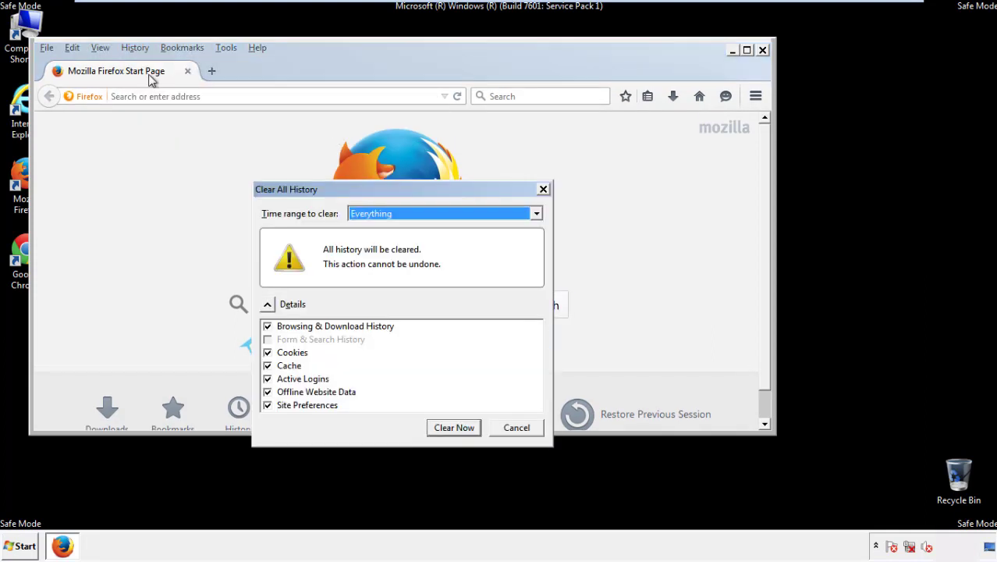
{"action": "left_click", "coordinate": [370, 217]}
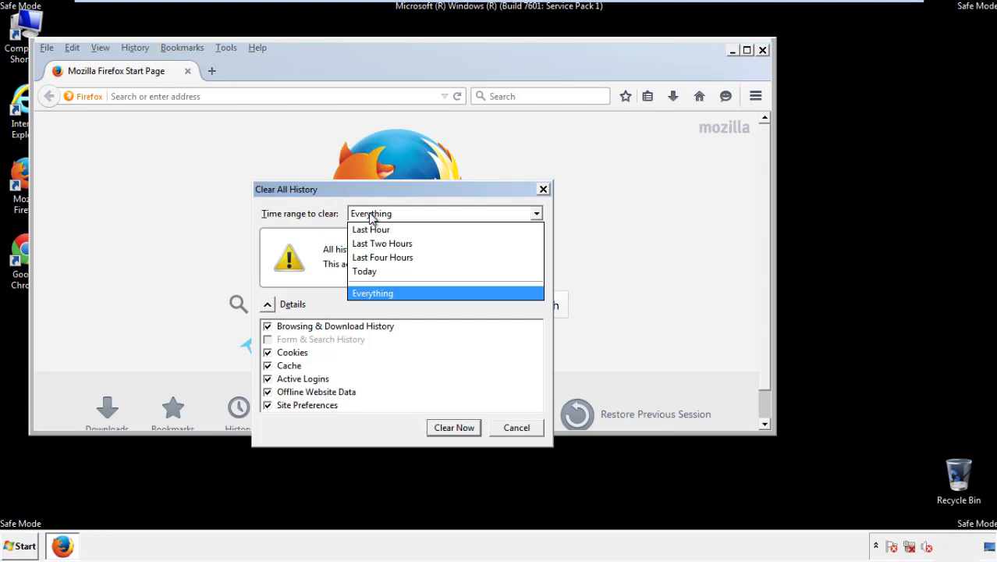
{"action": "left_click", "coordinate": [372, 290]}
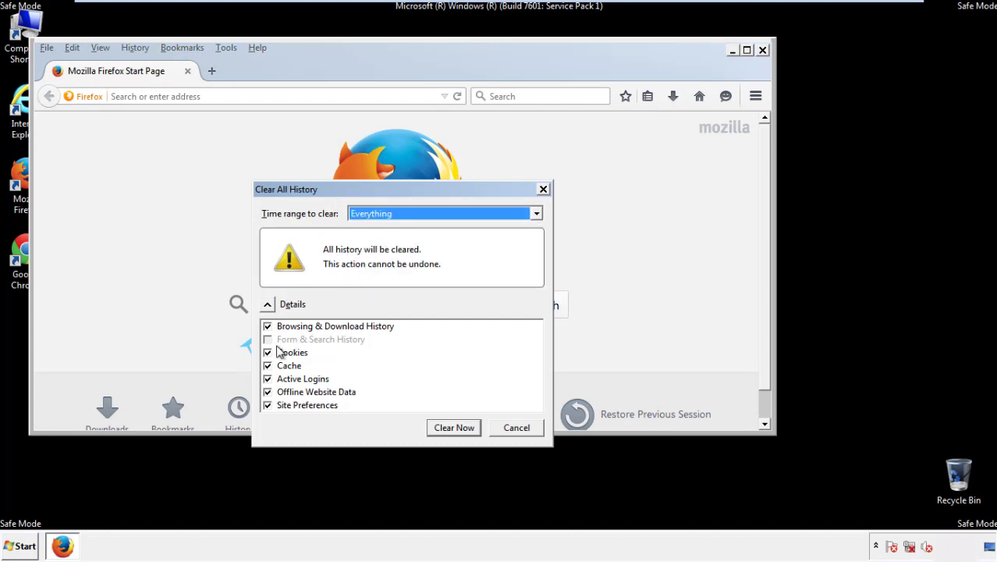
{"action": "left_click", "coordinate": [267, 392]}
{"action": "left_click", "coordinate": [268, 406]}
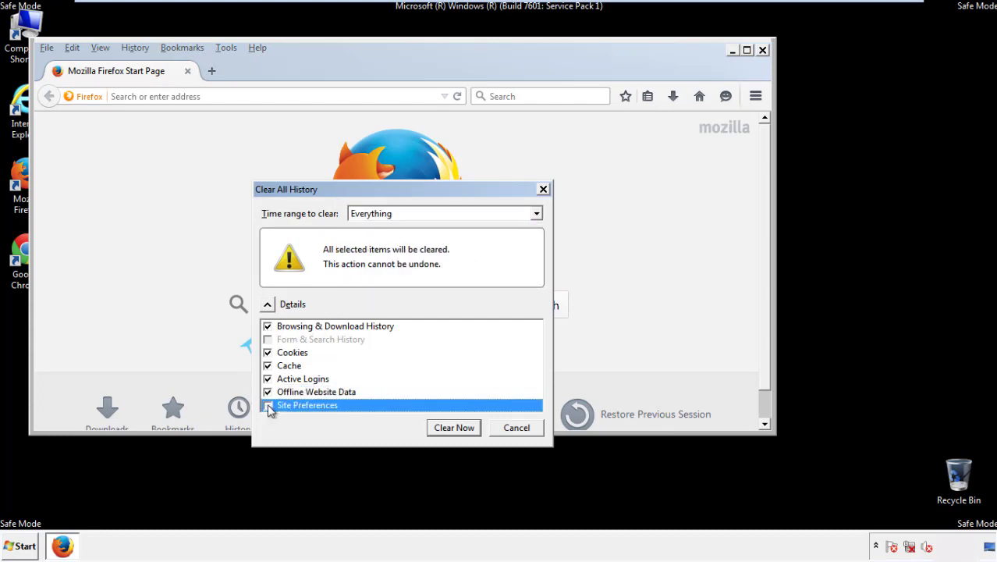
Clear all Firefox history data, then Refresh Firefox from Troubleshooting Information and close it.
{"action": "left_click", "coordinate": [453, 428]}
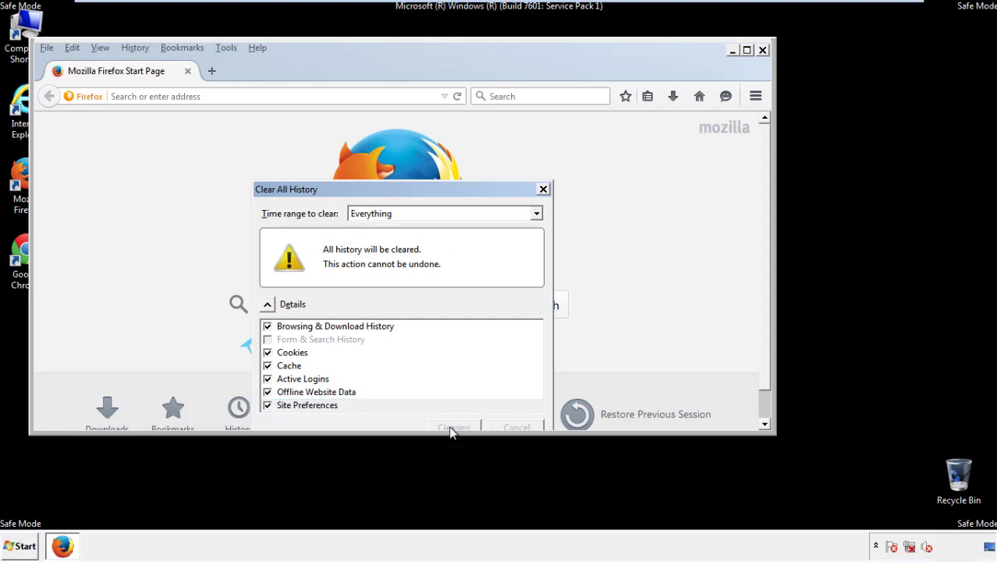
{"action": "left_click", "coordinate": [258, 47]}
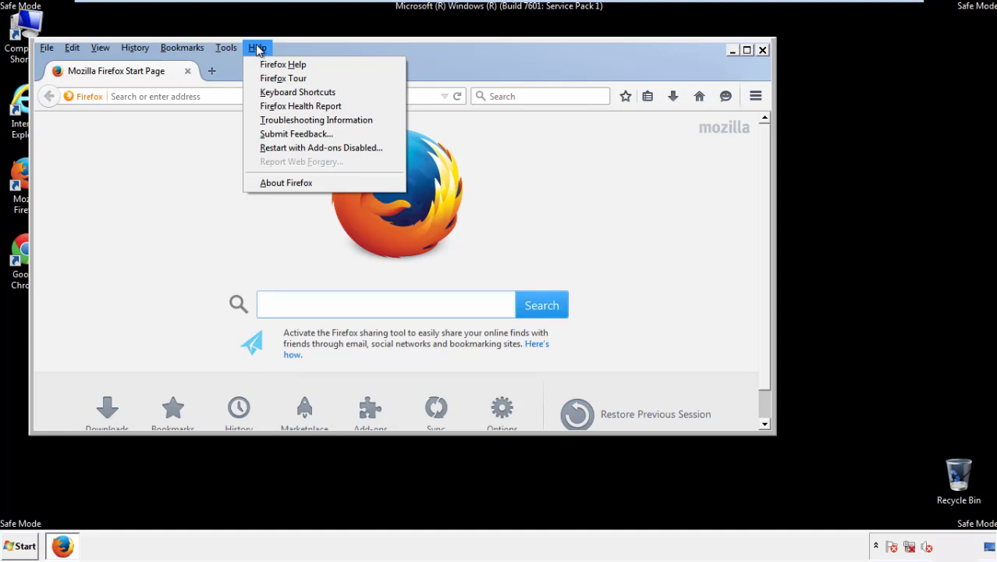
{"action": "left_click", "coordinate": [290, 120]}
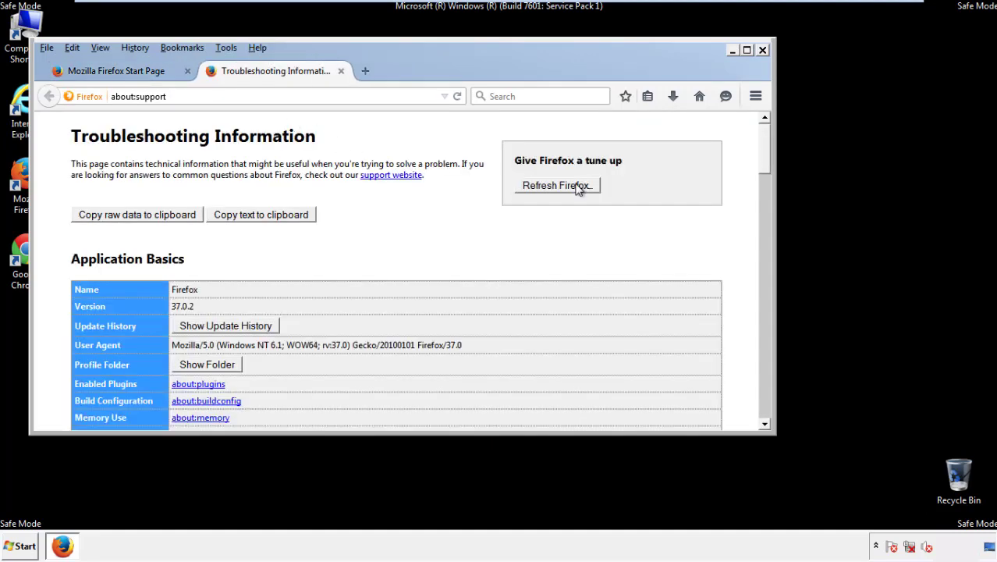
{"action": "left_click", "coordinate": [578, 187]}
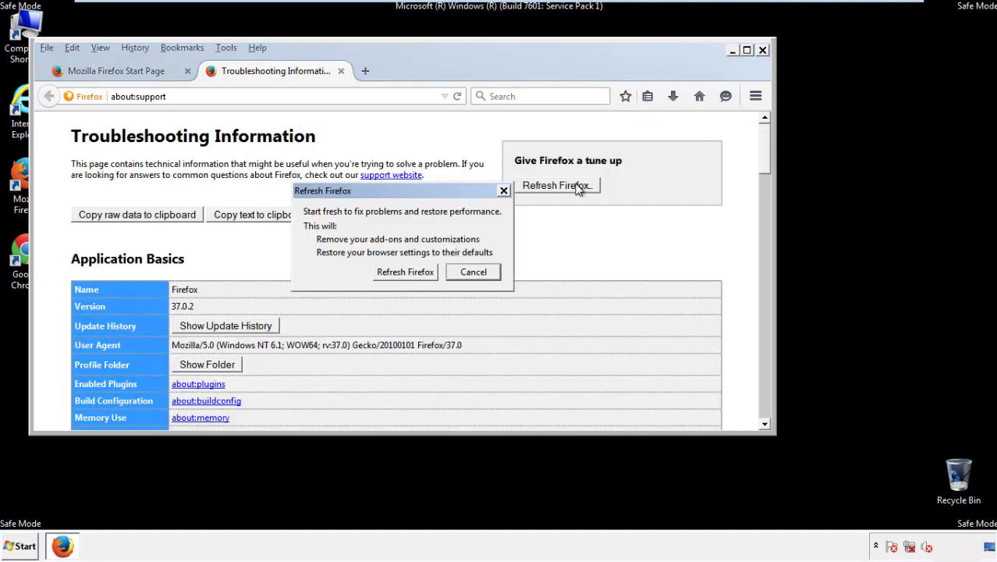
{"action": "left_click", "coordinate": [406, 272]}
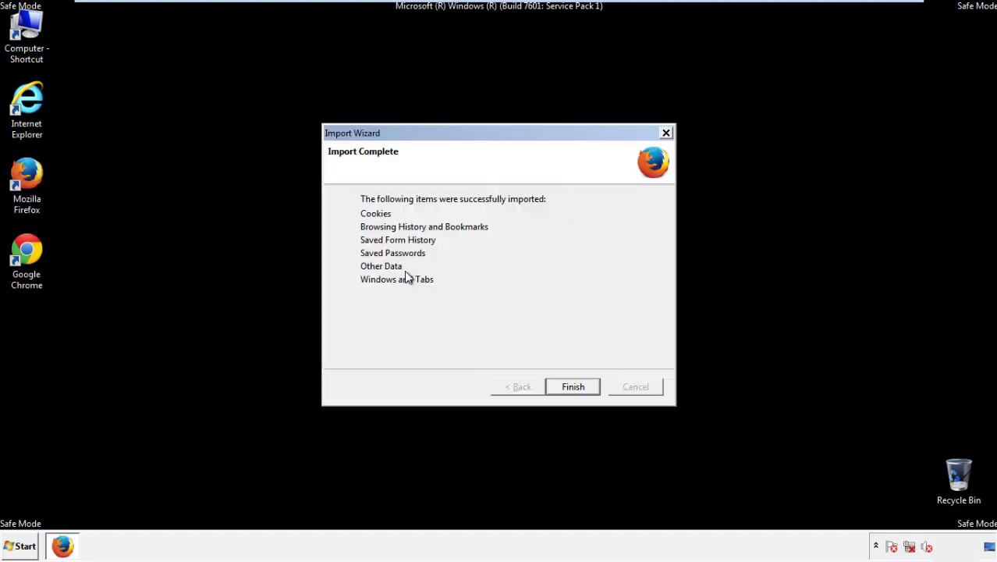
{"action": "left_click", "coordinate": [574, 388]}
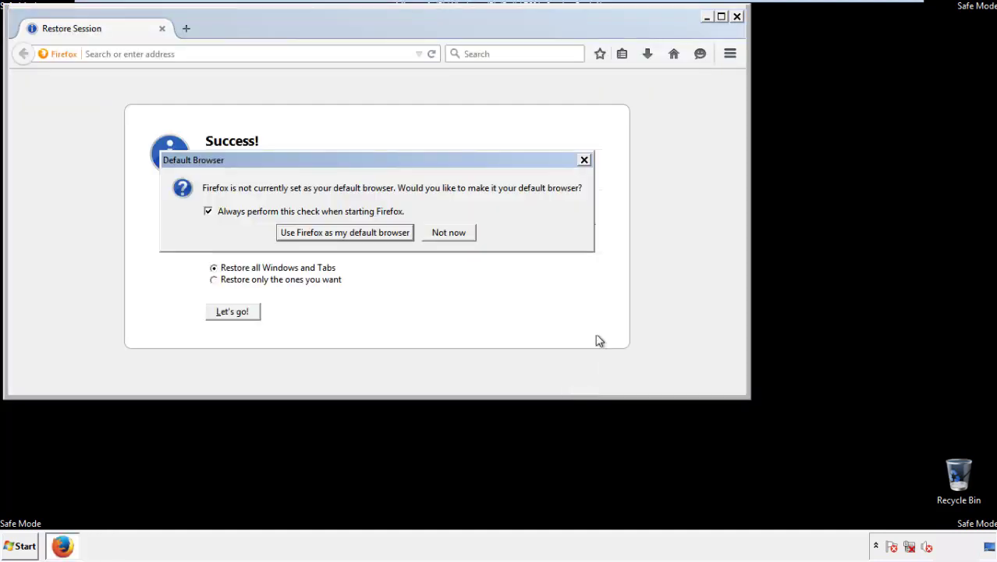
{"action": "left_click", "coordinate": [451, 232]}
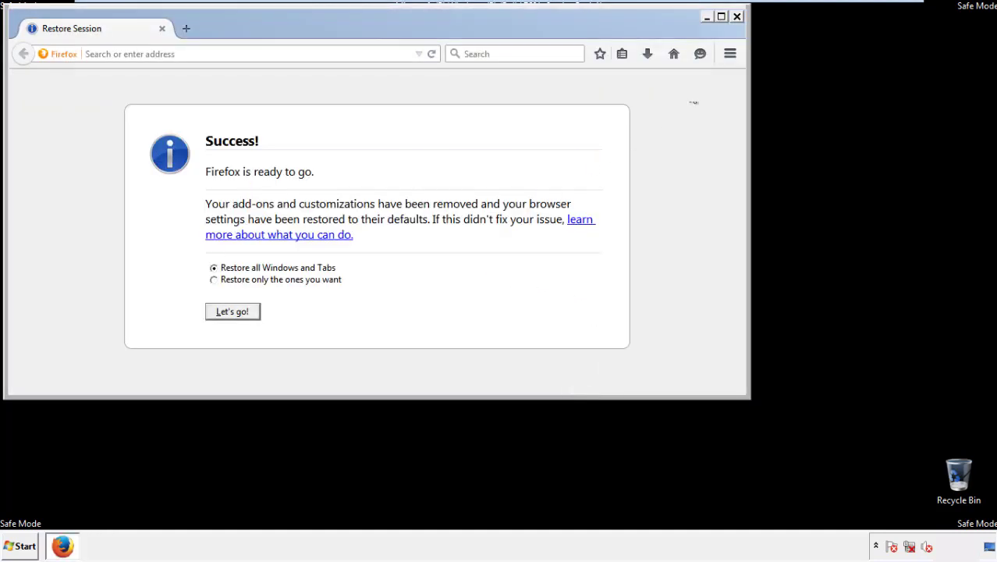
{"action": "left_click", "coordinate": [737, 17]}
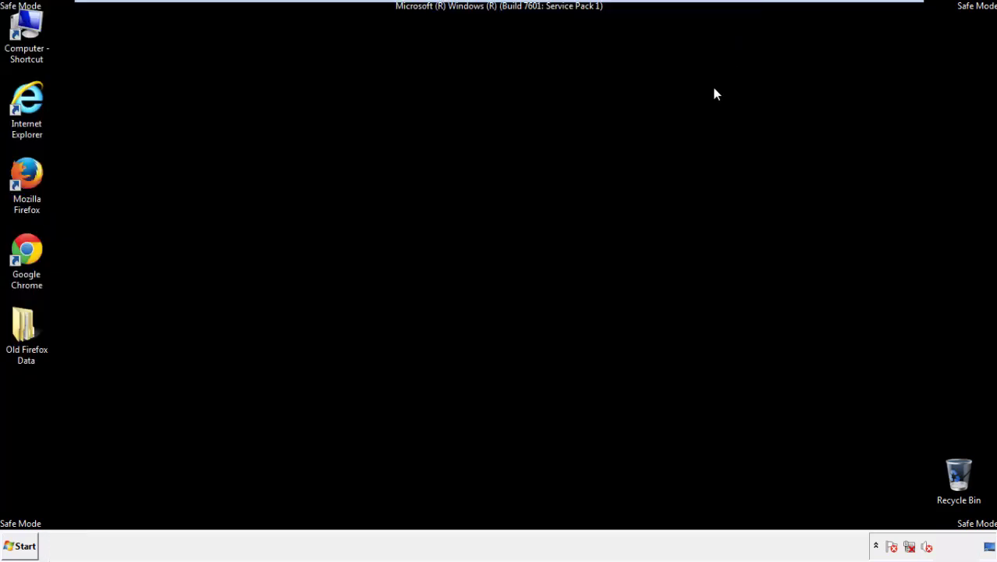
Launch Chrome, permanently dismiss the default-browser prompt, and show History from Settings.
{"action": "left_click", "coordinate": [23, 248]}
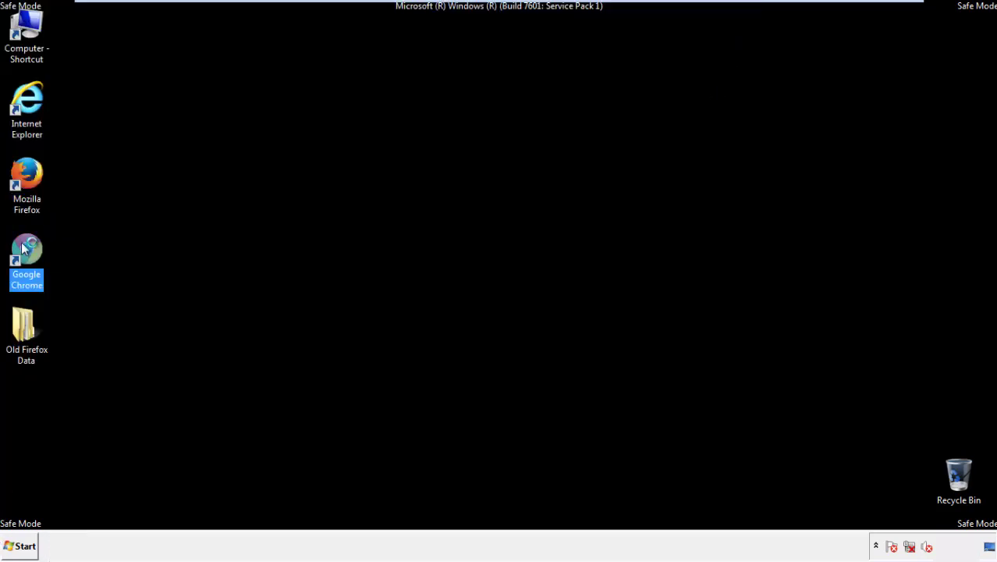
{"action": "double_click", "coordinate": [23, 249]}
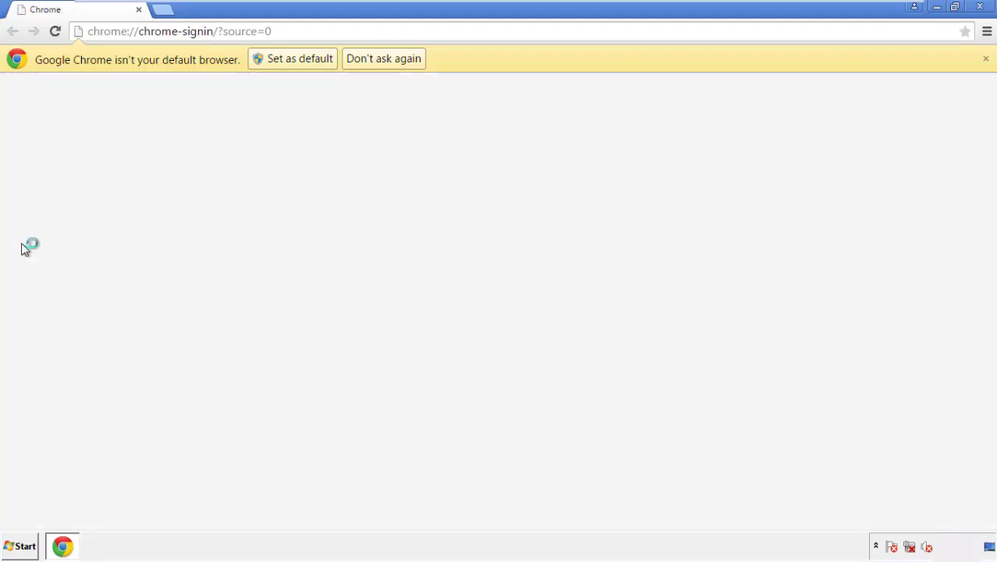
{"action": "left_click", "coordinate": [400, 63]}
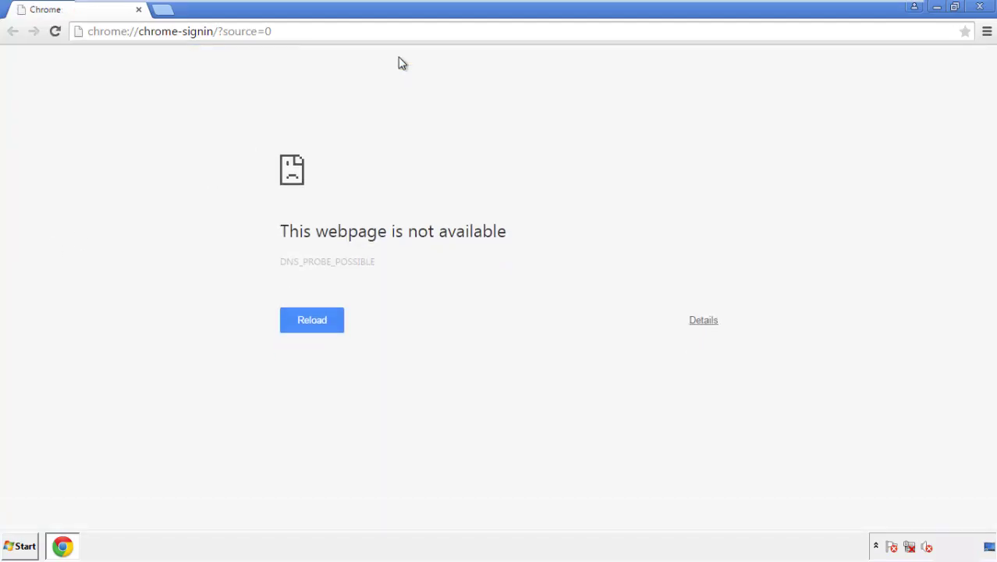
{"action": "left_click", "coordinate": [987, 32]}
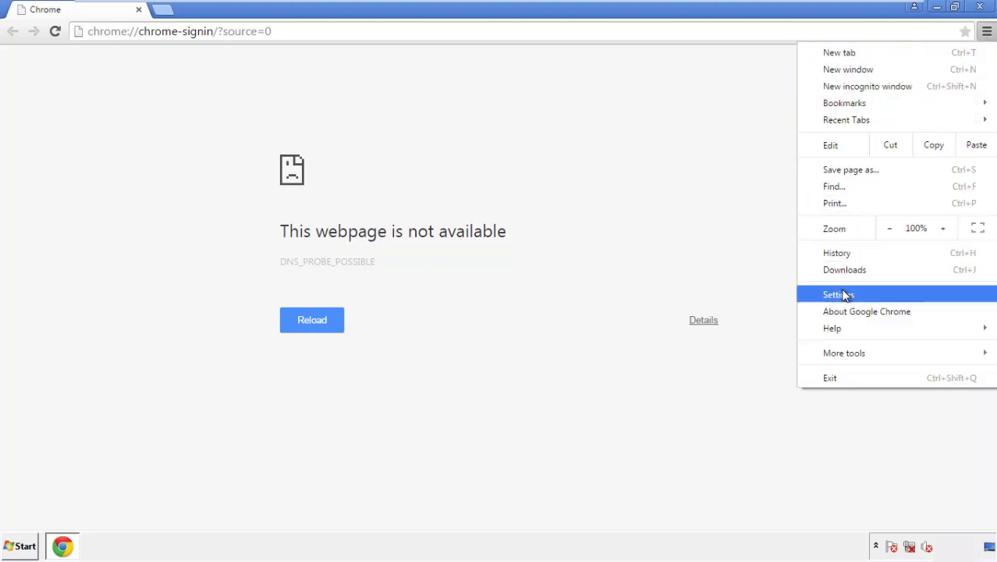
{"action": "left_click", "coordinate": [841, 295]}
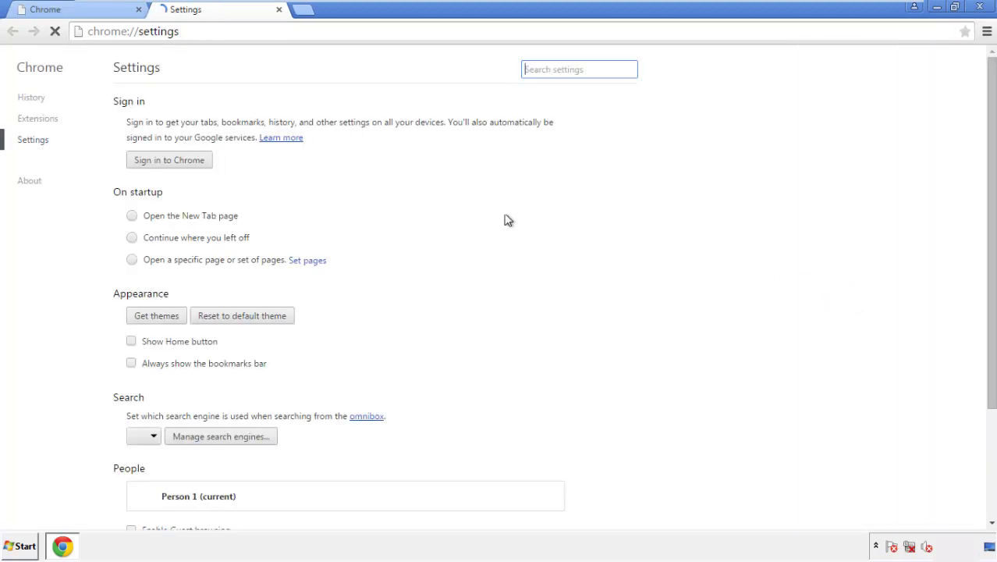
{"action": "left_click", "coordinate": [36, 100]}
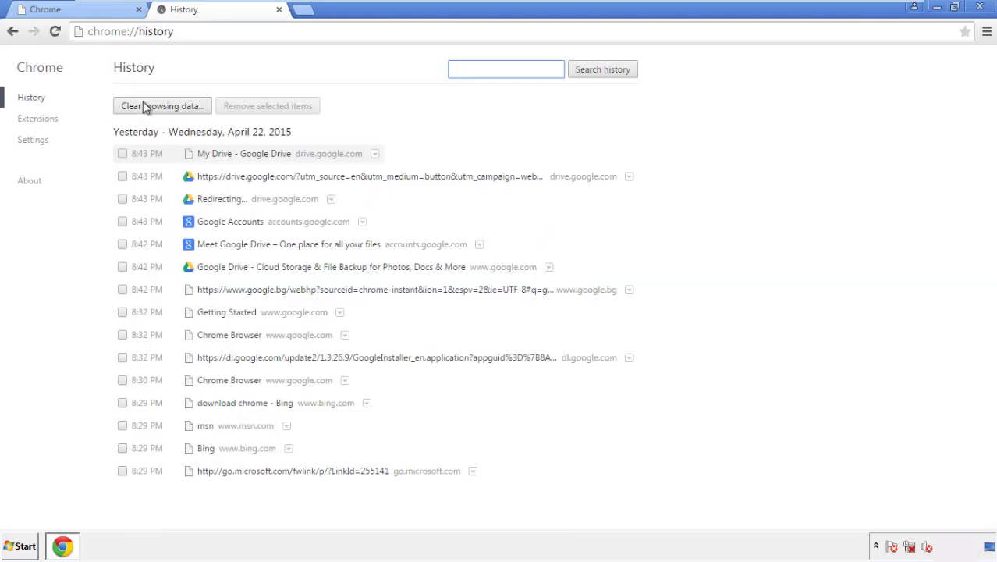
Clear Chrome browsing data from the beginning of time, including Autofill, keeping passwords.
{"action": "left_click", "coordinate": [150, 108]}
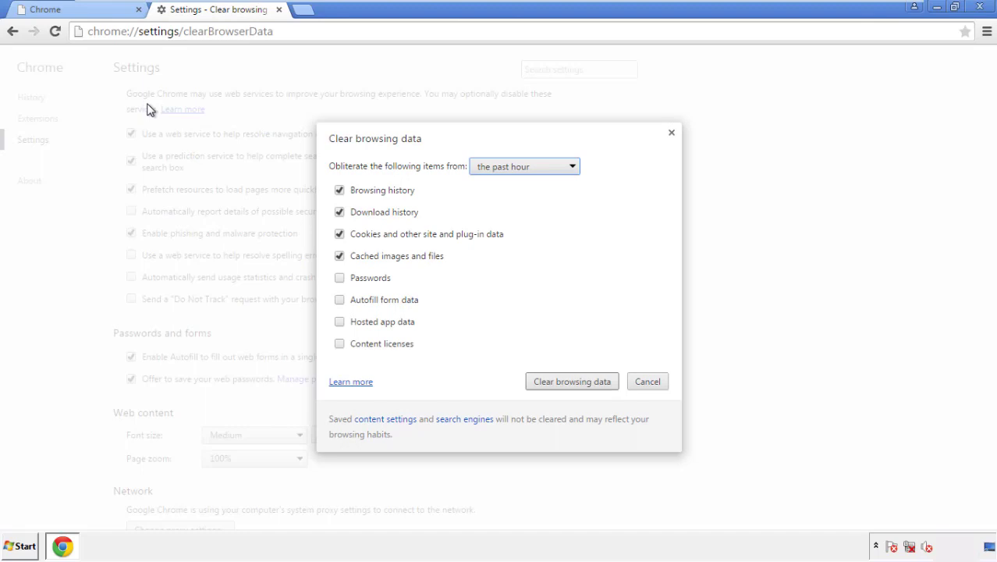
{"action": "left_click", "coordinate": [501, 169]}
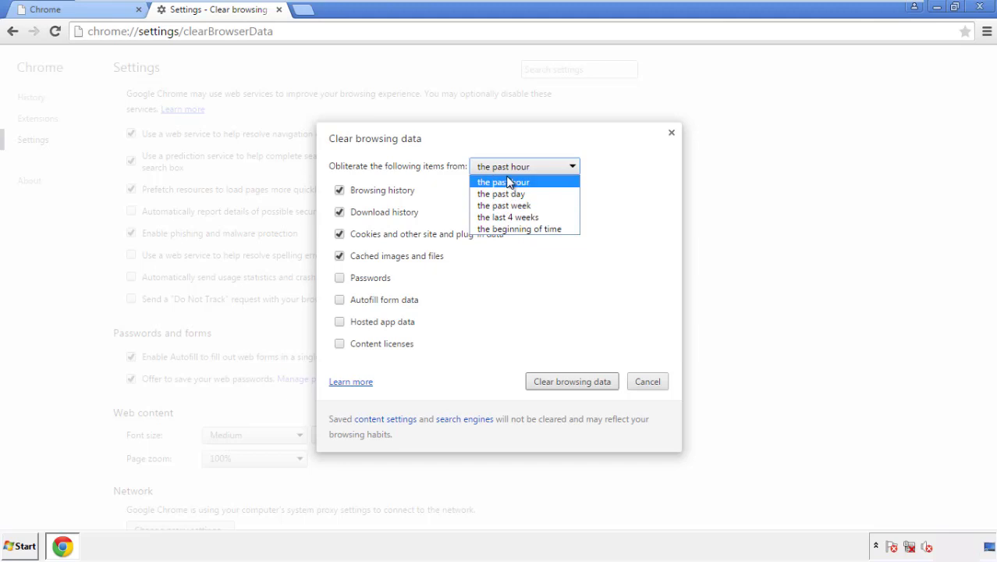
{"action": "left_click", "coordinate": [499, 230]}
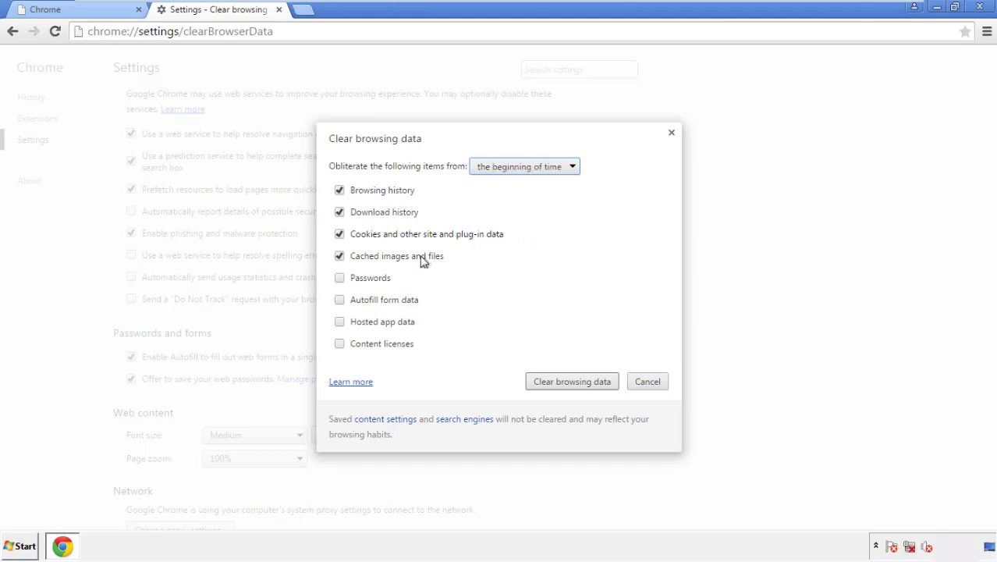
{"action": "left_click", "coordinate": [344, 300]}
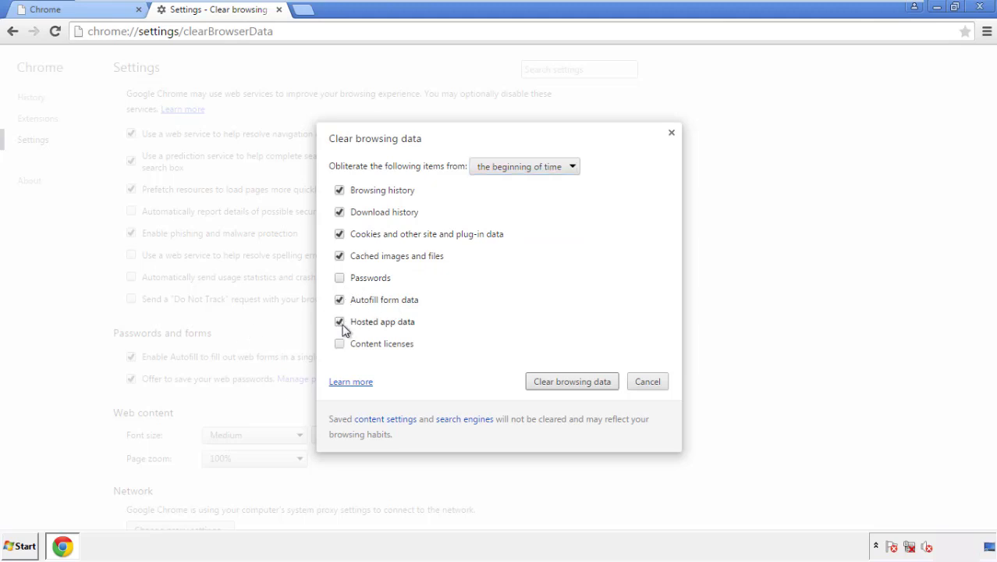
{"action": "left_click", "coordinate": [559, 382]}
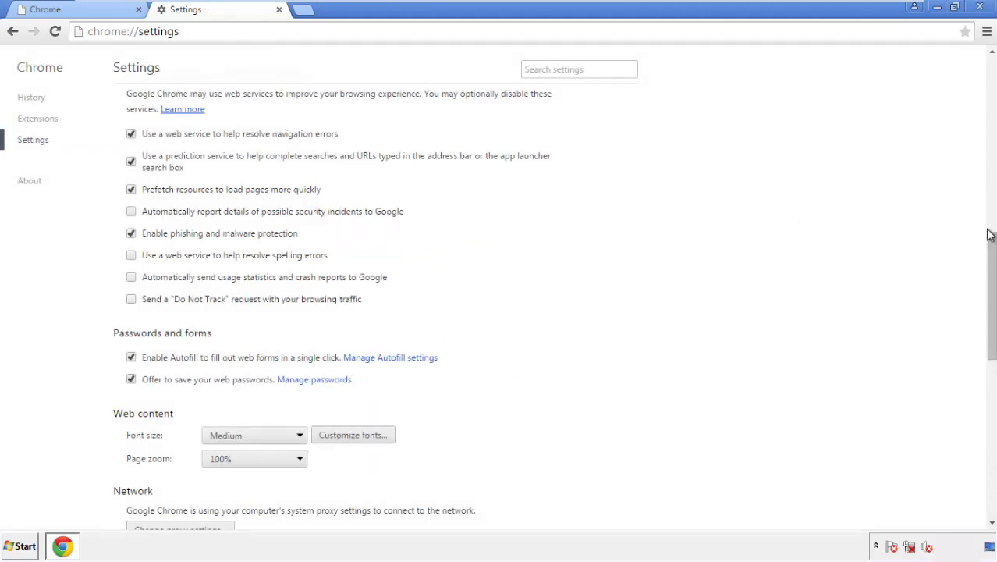
Reset Chrome settings to defaults from the bottom of Settings, then close Chrome.
{"action": "left_click_drag", "start_coordinate": [991, 235], "coordinate": [991, 411]}
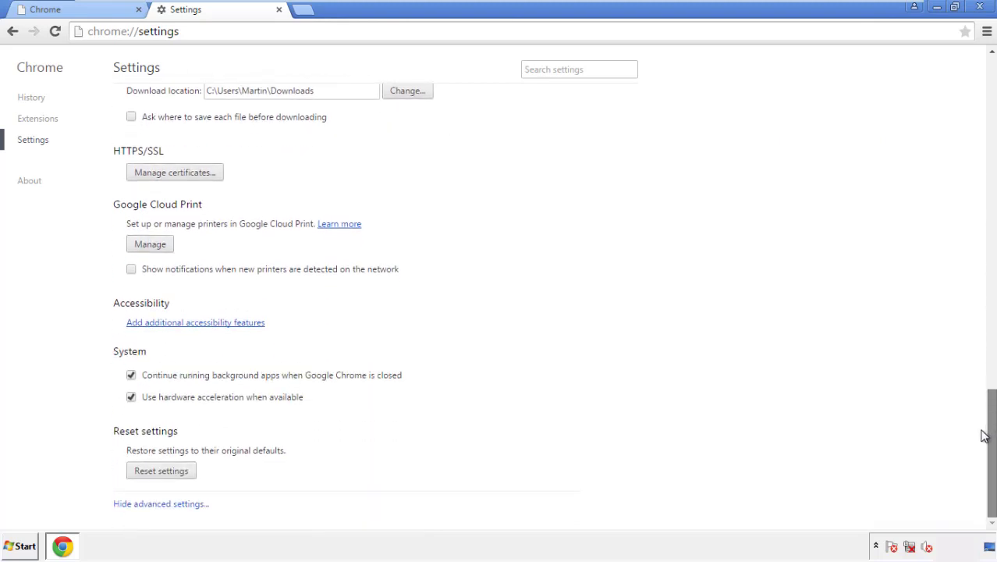
{"action": "left_click", "coordinate": [190, 472]}
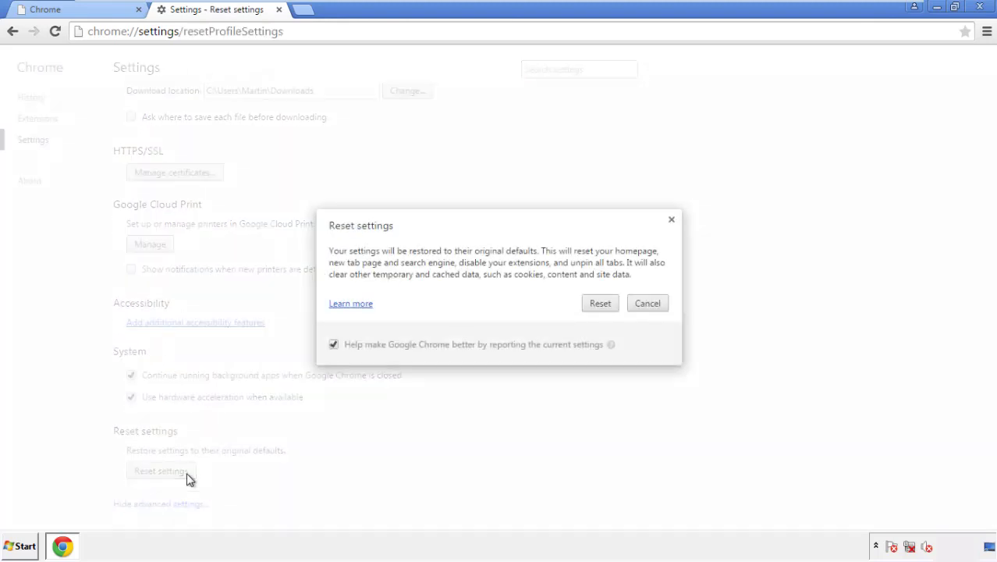
{"action": "left_click", "coordinate": [600, 303]}
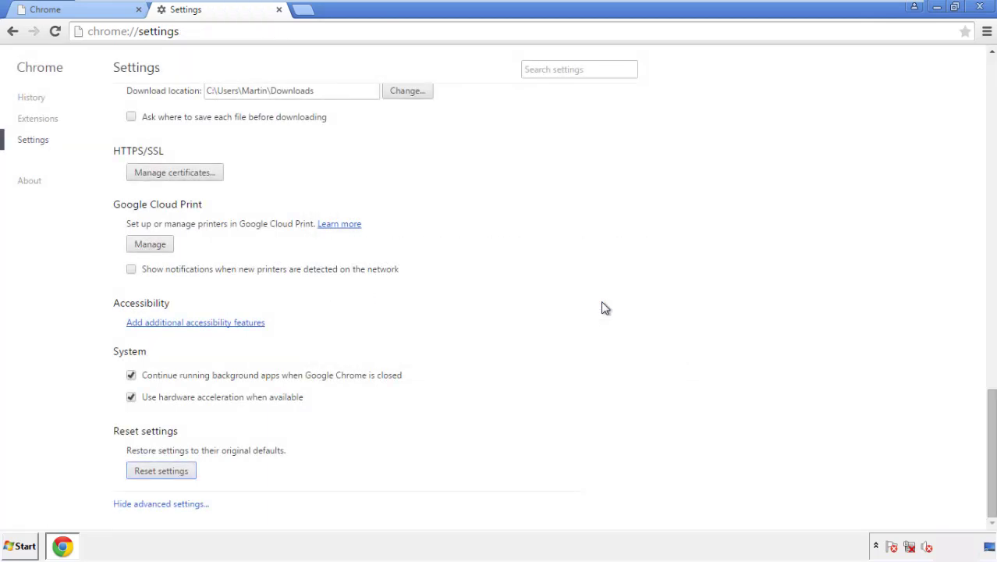
{"action": "left_click", "coordinate": [980, 7]}
Remove the Search Mine extension in Firefox's Add-ons manager, then close Firefox.
{"action": "left_click", "coordinate": [539, 253]}
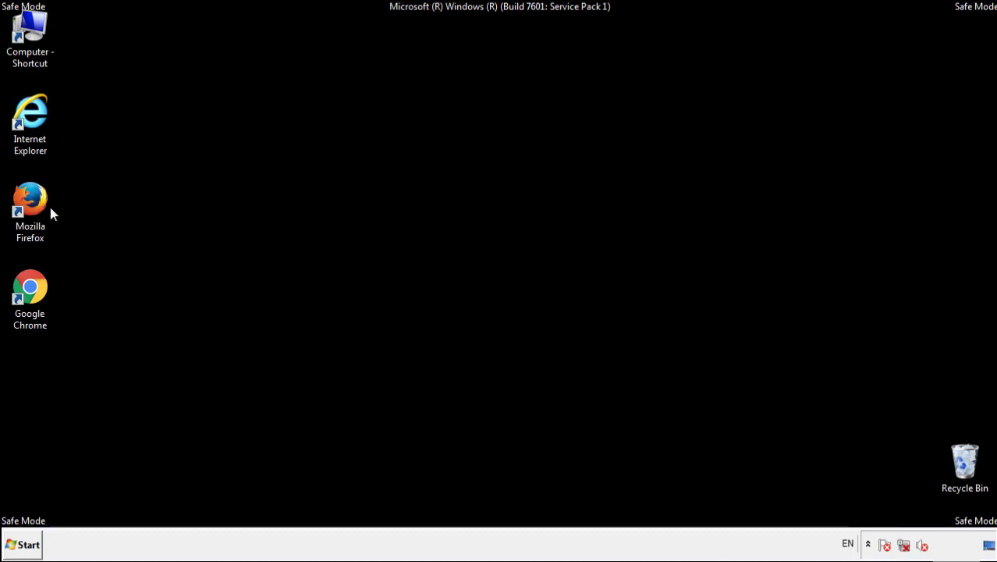
{"action": "double_click", "coordinate": [37, 197]}
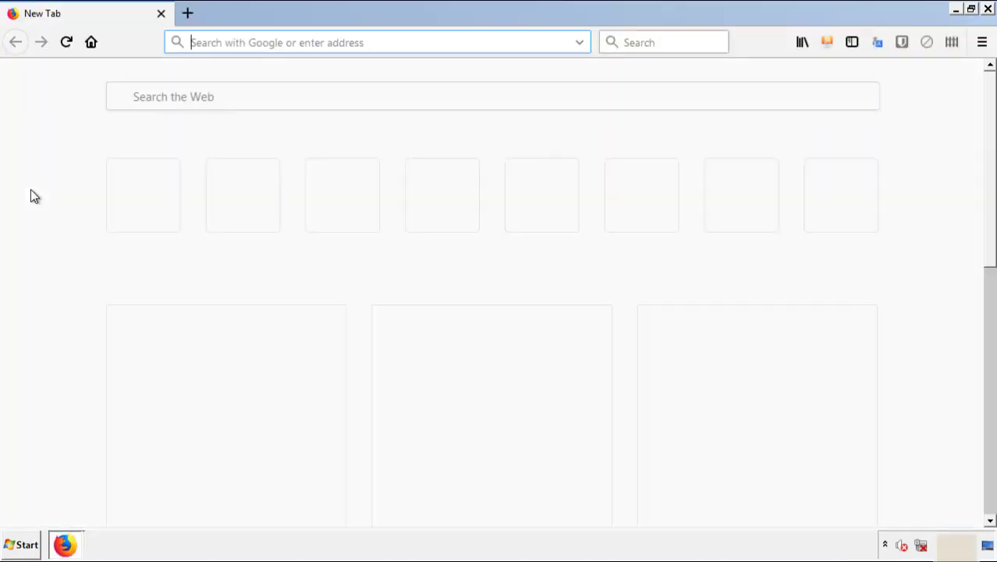
{"action": "left_click", "coordinate": [982, 42]}
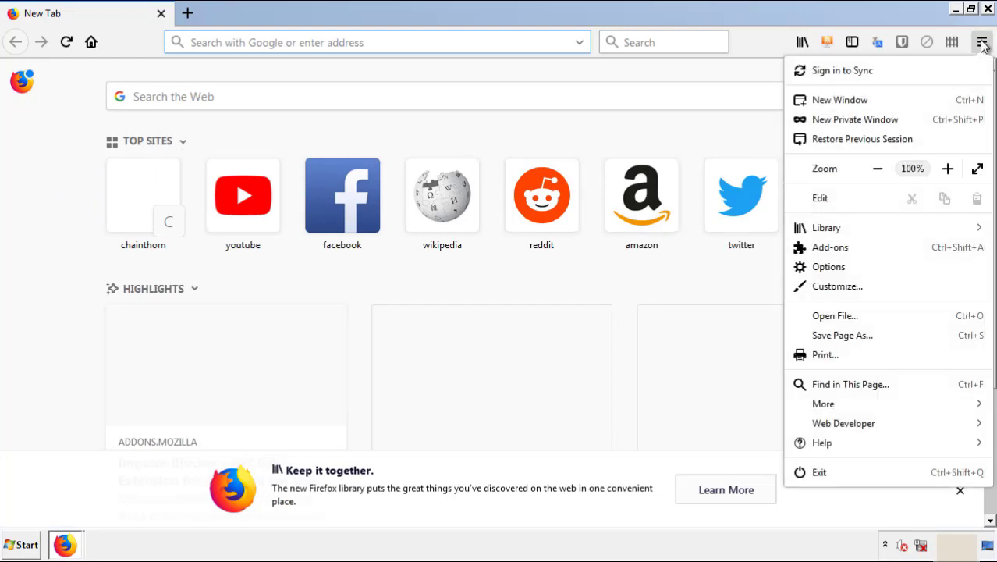
{"action": "left_click", "coordinate": [920, 255]}
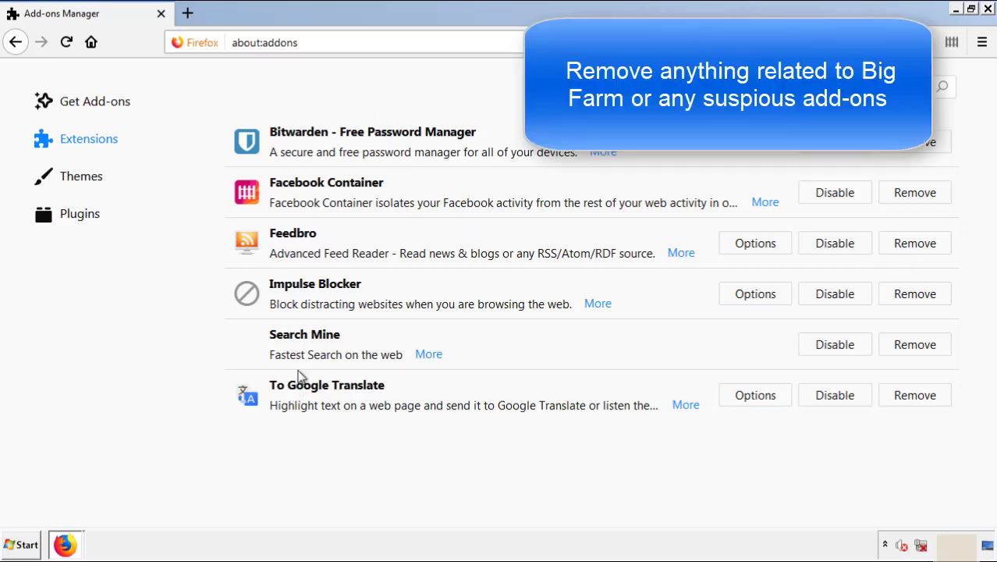
{"action": "left_click", "coordinate": [910, 351]}
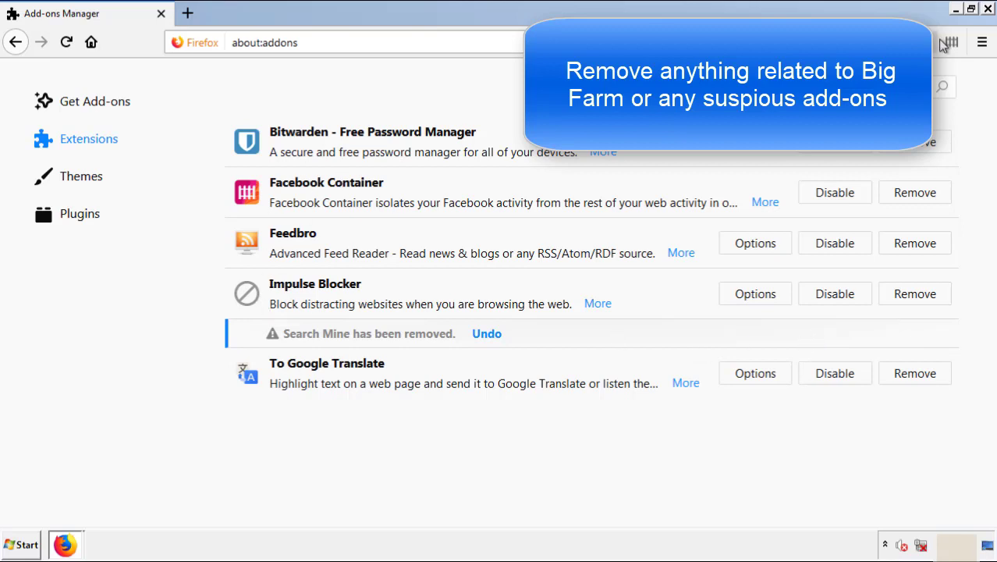
{"action": "left_click", "coordinate": [989, 9]}
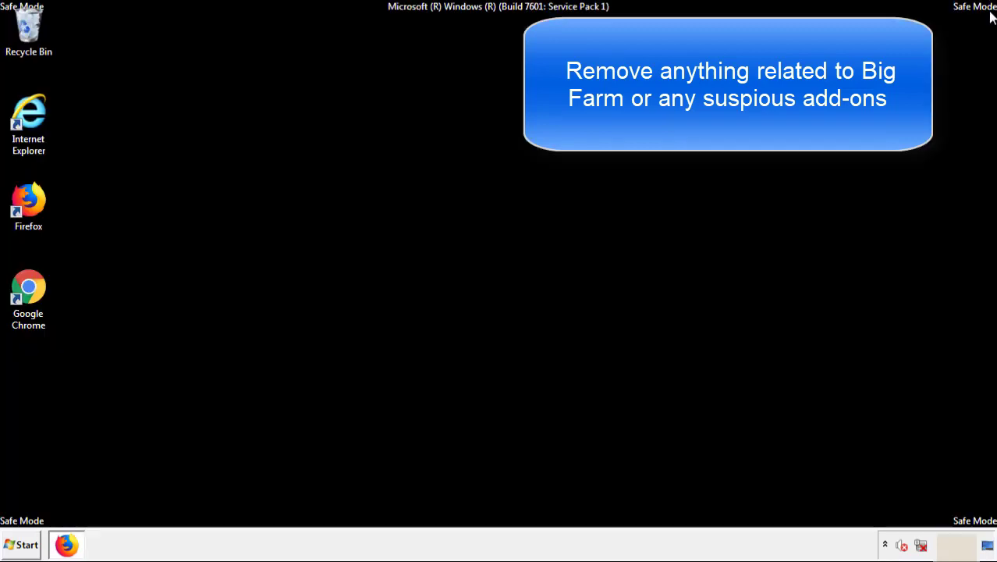
Remove the Search Mine extension from Chrome's Extensions page.
{"action": "double_click", "coordinate": [27, 302]}
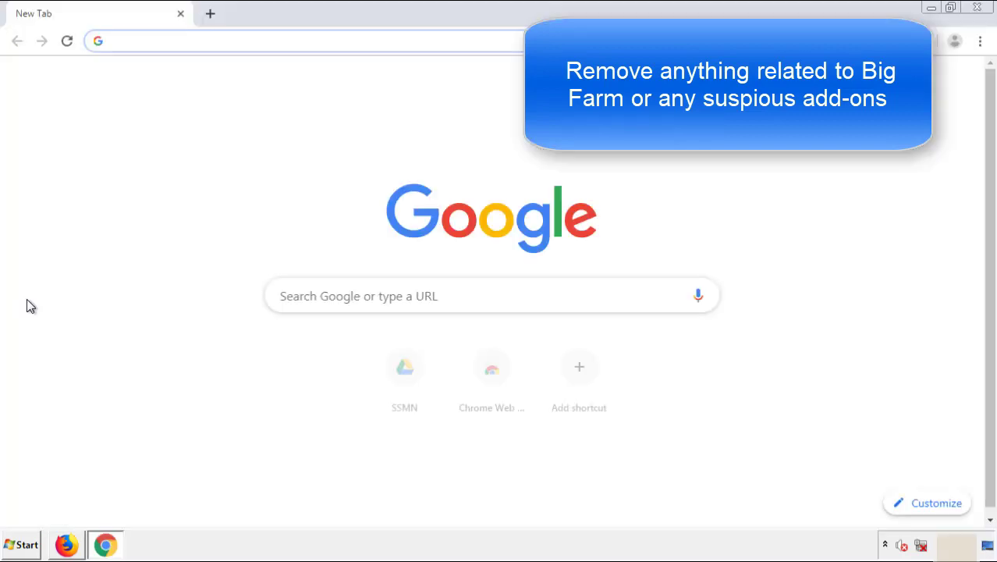
{"action": "left_click", "coordinate": [980, 41]}
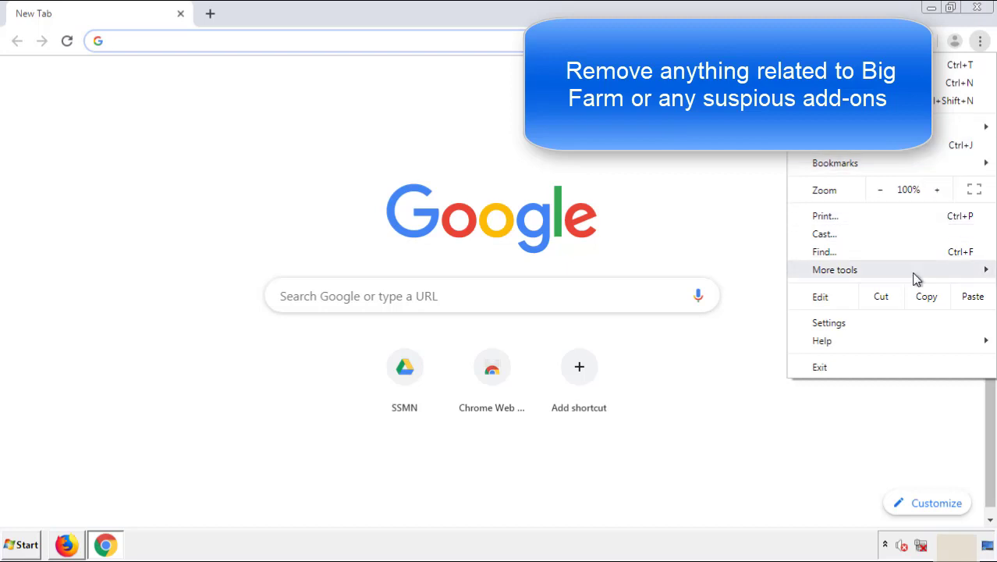
{"action": "mouse_move", "coordinate": [835, 269]}
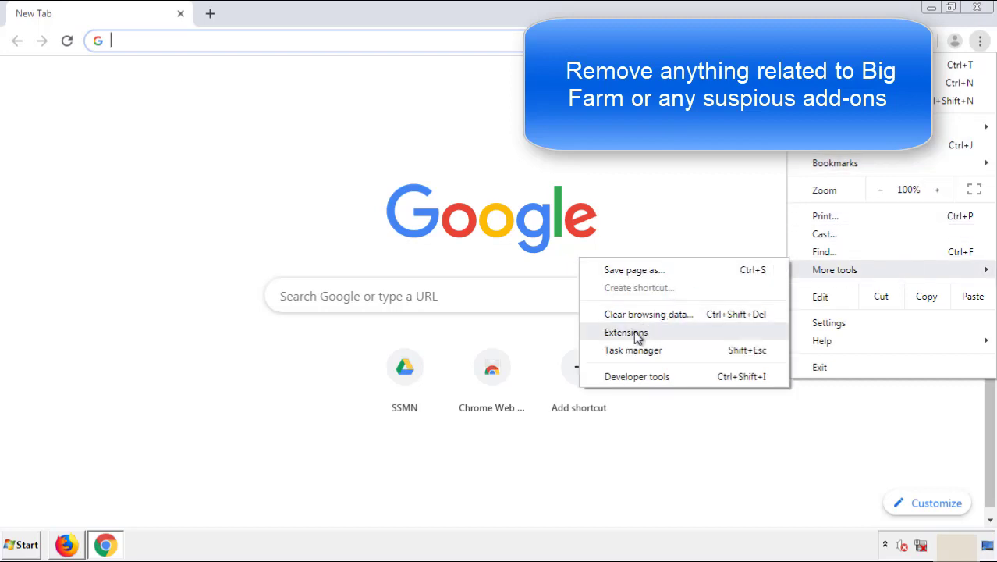
{"action": "left_click", "coordinate": [629, 331]}
{"action": "scroll", "coordinate": [283, 256], "scroll_direction": "down", "scroll_amount": 10}
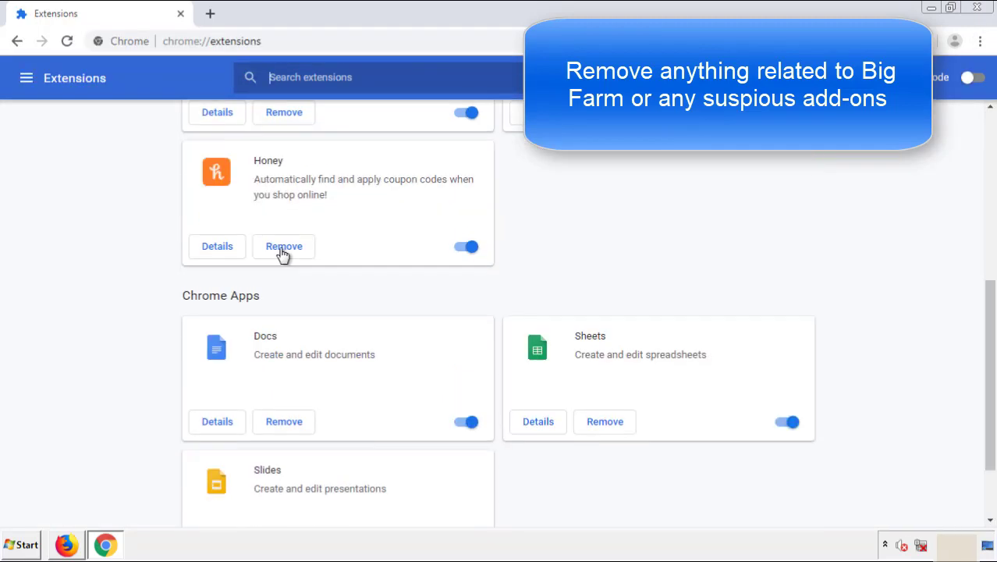
{"action": "scroll", "coordinate": [378, 285], "scroll_direction": "up", "scroll_amount": 10}
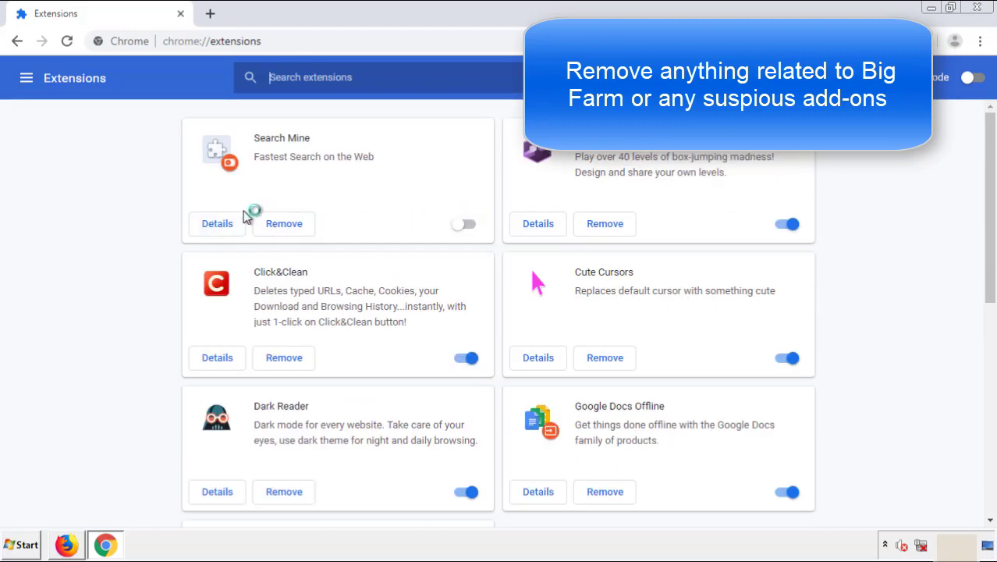
{"action": "left_click", "coordinate": [281, 227]}
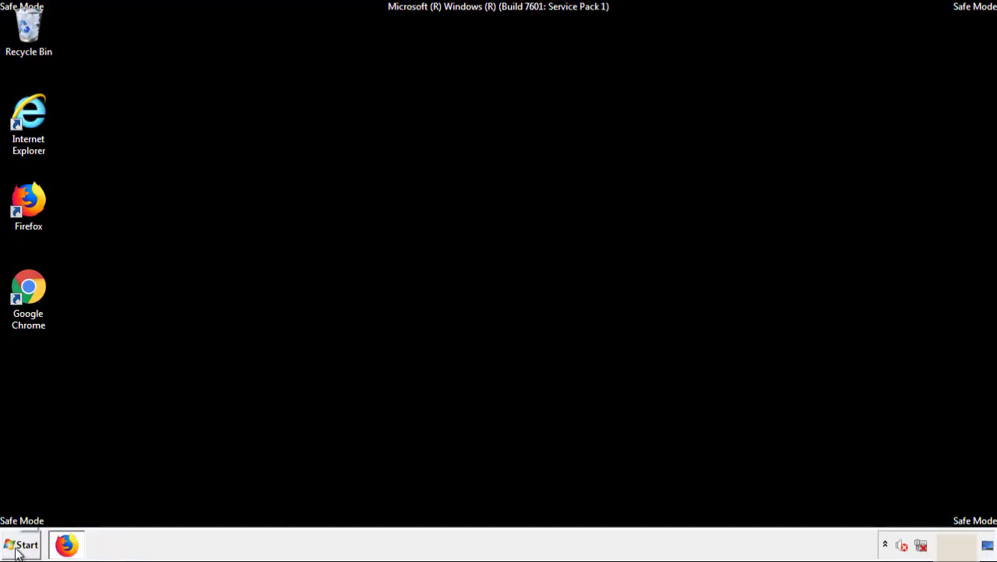
Open the Start menu to reach the Restart option.
{"action": "left_click", "coordinate": [23, 545]}
{"action": "mouse_move", "coordinate": [269, 511]}
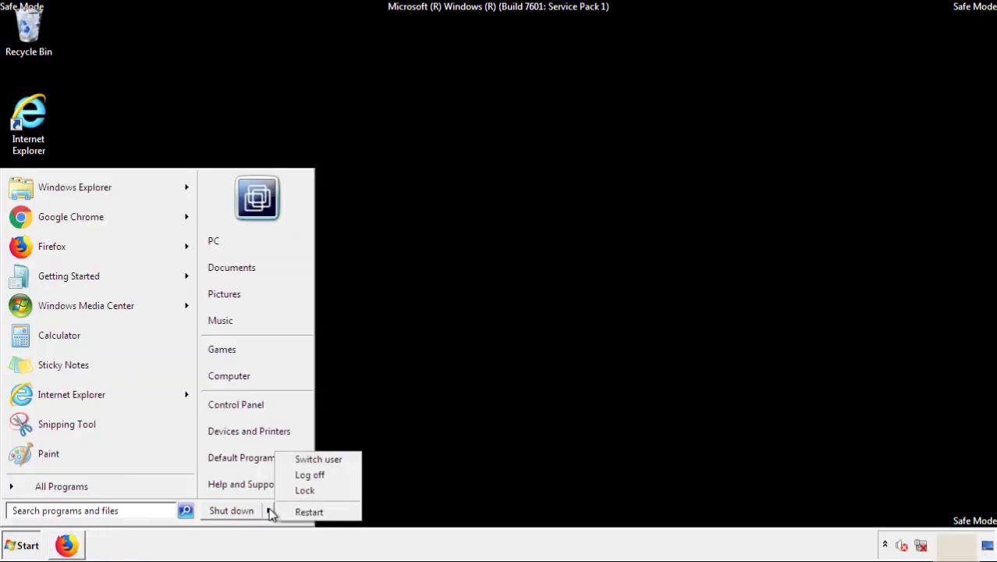